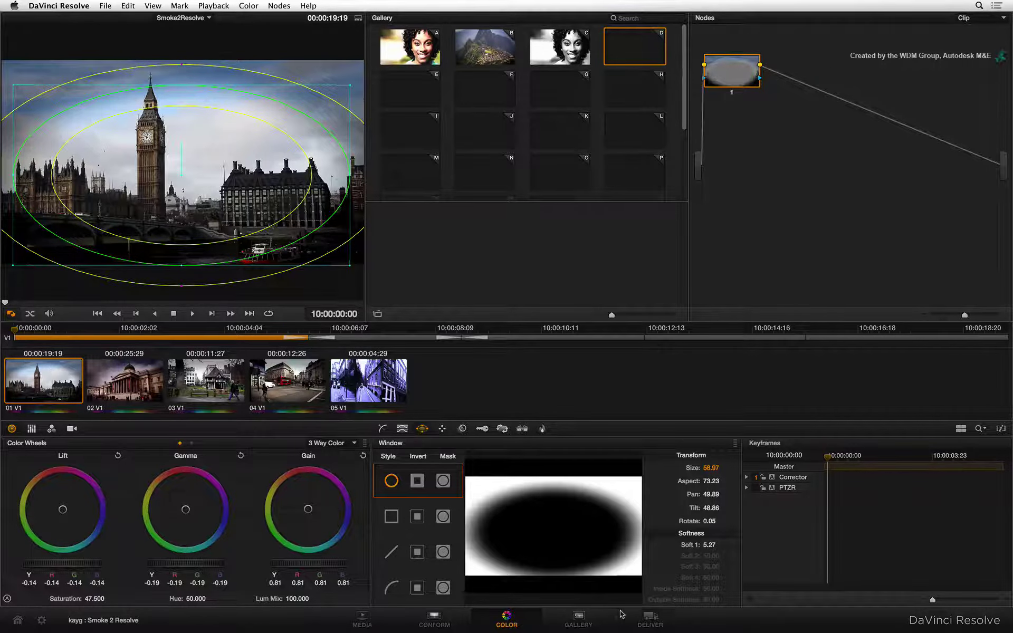
# Open the delivery settings and choose the Export to Final Cut Pro easy setup preset
pyautogui.click(634, 616)
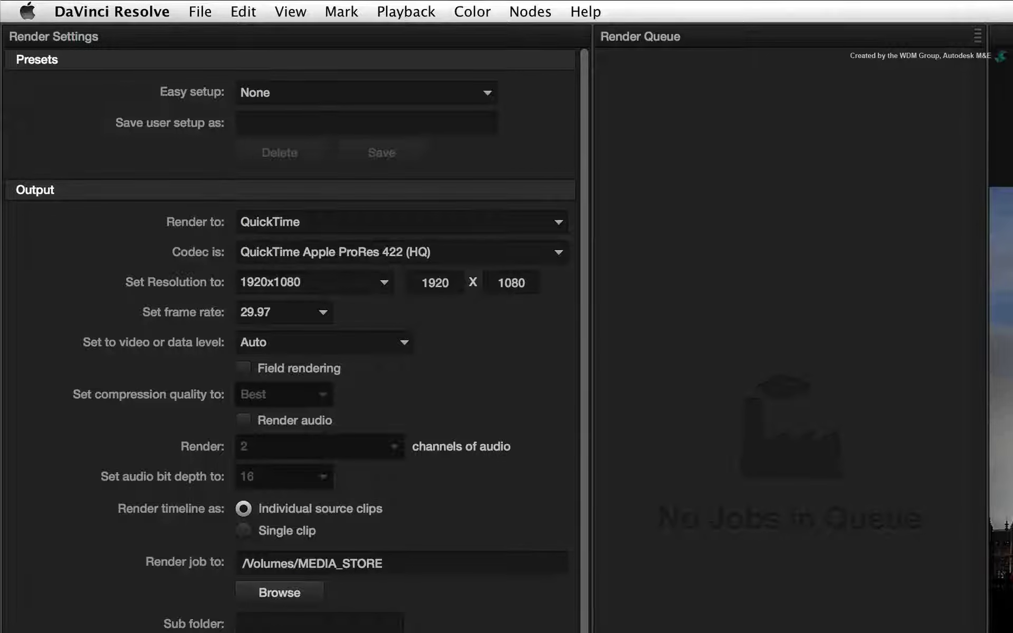
pyautogui.click(217, 45)
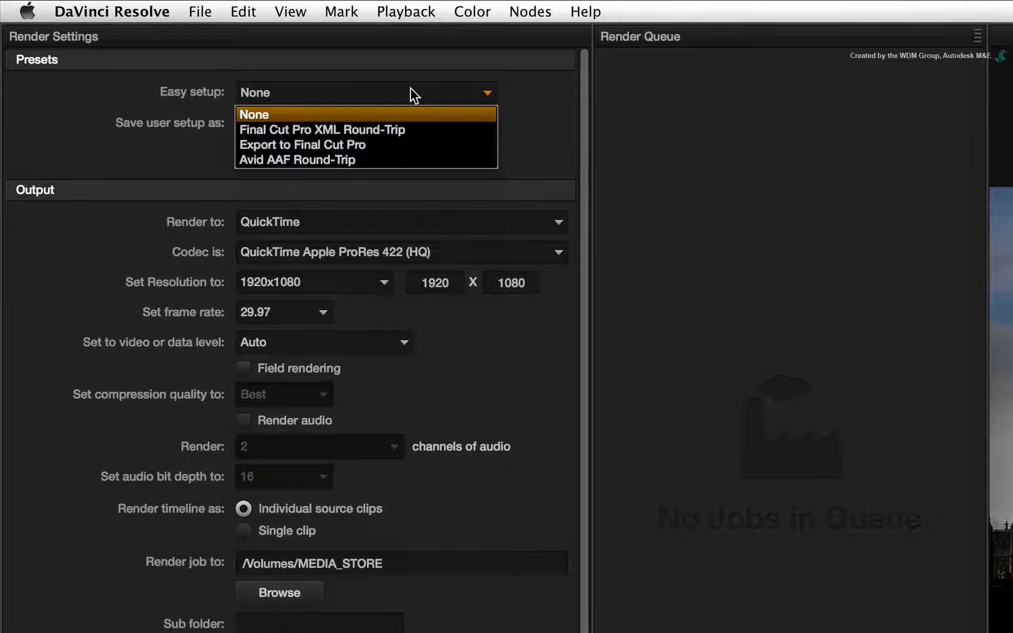
pyautogui.click(412, 144)
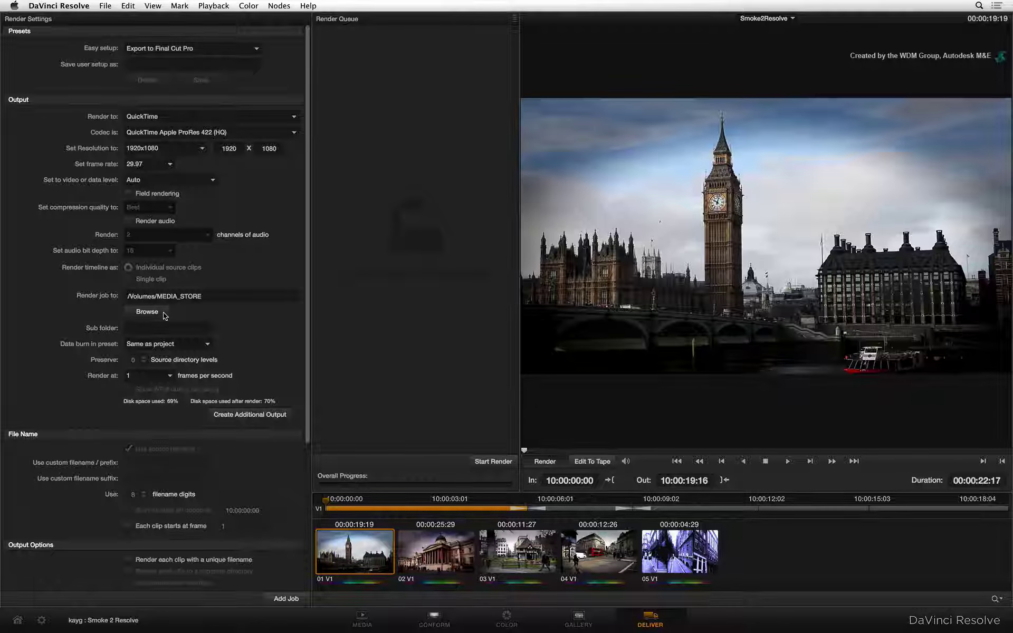
# Create a folder named Graded inside MEDIA_STORE's Interoperability folder and set it as the render destination
pyautogui.click(309, 593)
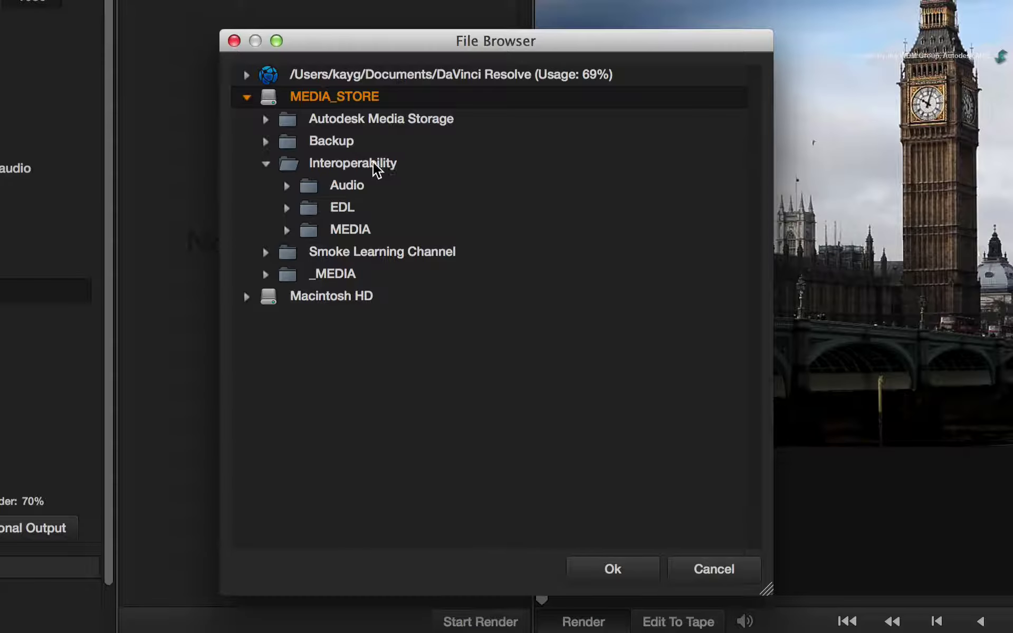
pyautogui.click(376, 168)
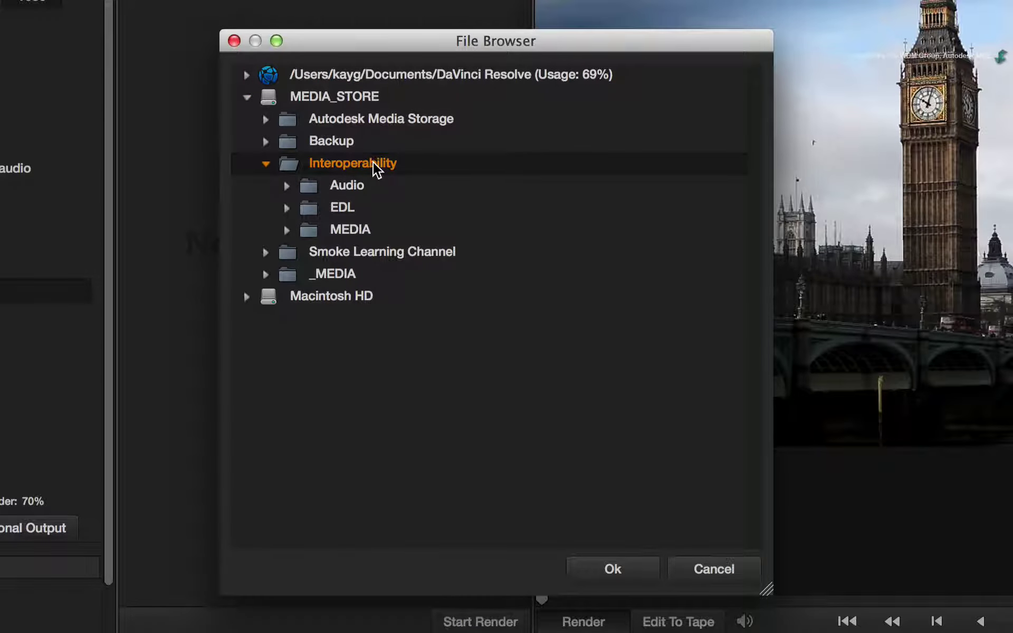
pyautogui.rightClick(373, 164)
pyautogui.click(430, 208)
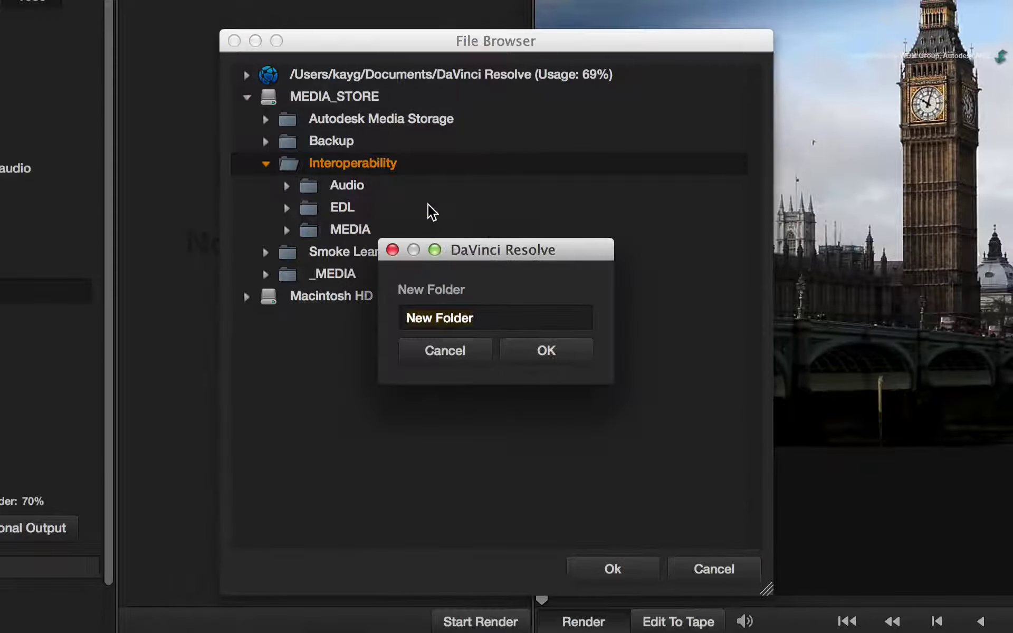
pyautogui.press('super+a')
pyautogui.press('BackSpace')
pyautogui.write('Graded')
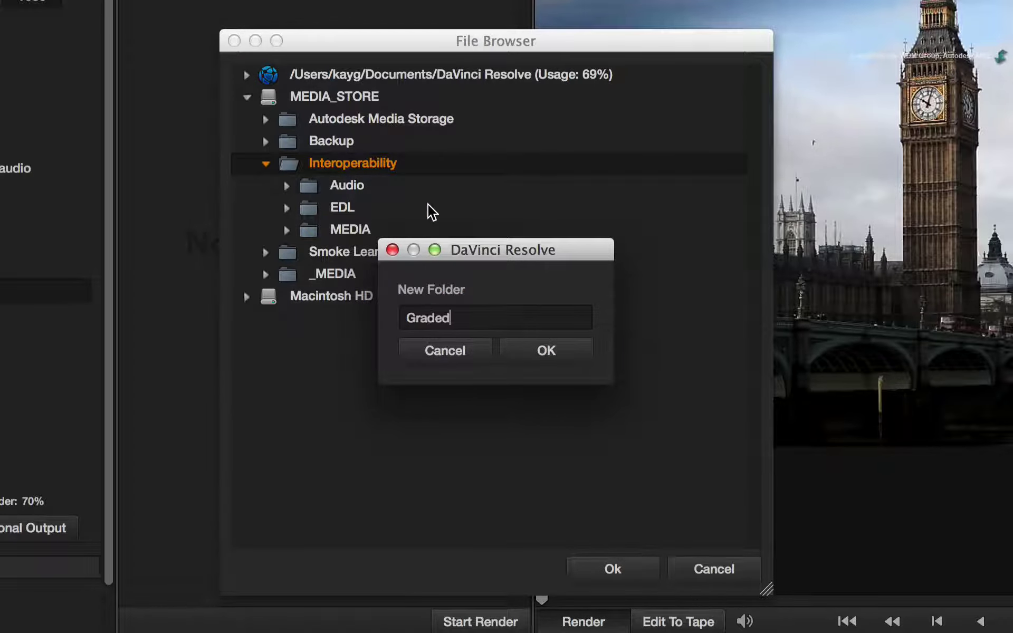
pyautogui.press('Return')
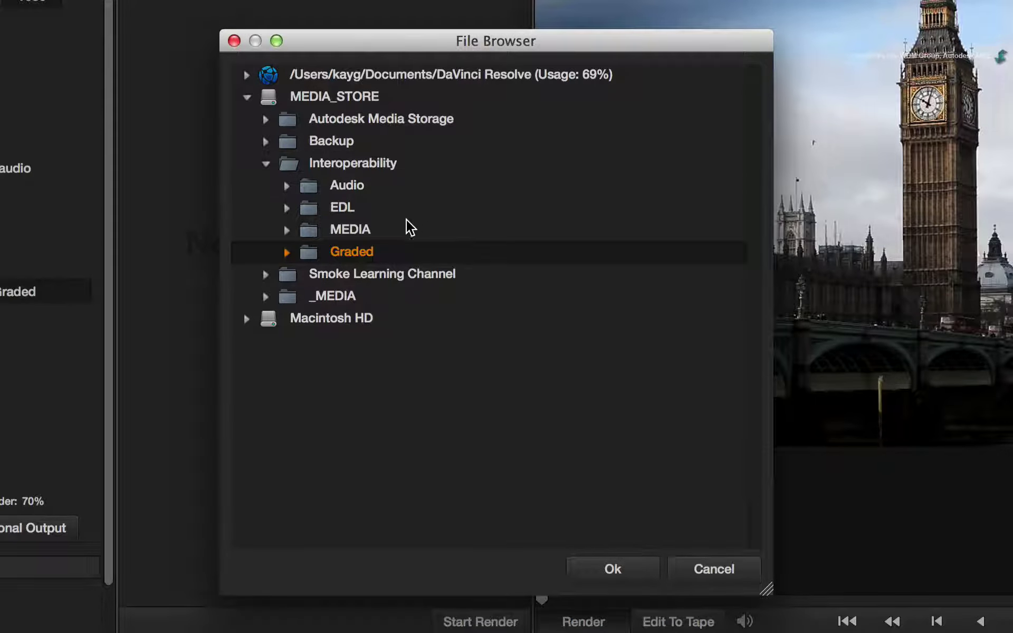
pyautogui.doubleClick(348, 253)
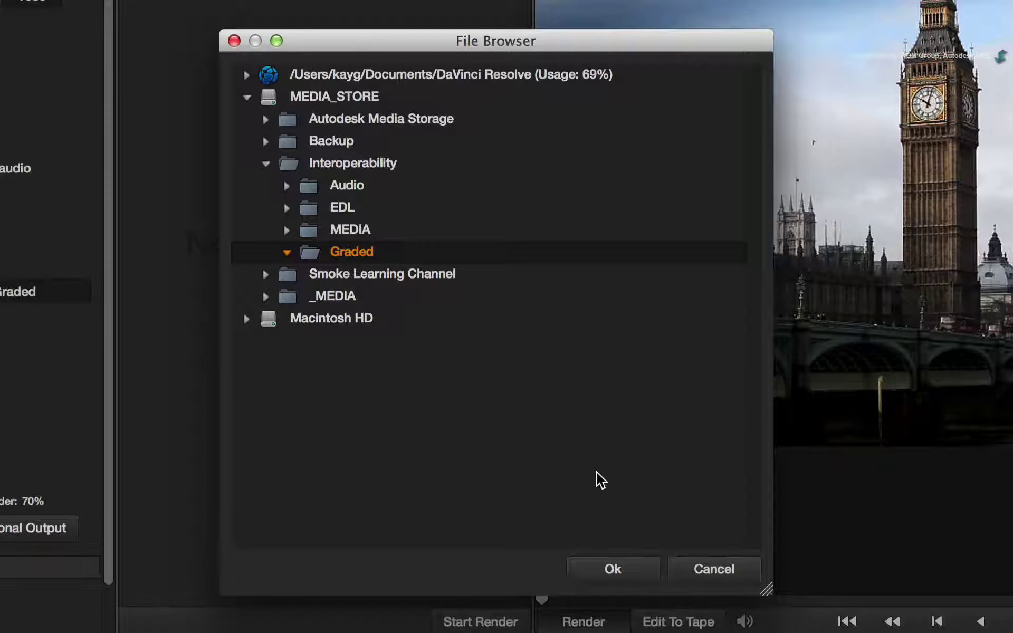
pyautogui.click(629, 563)
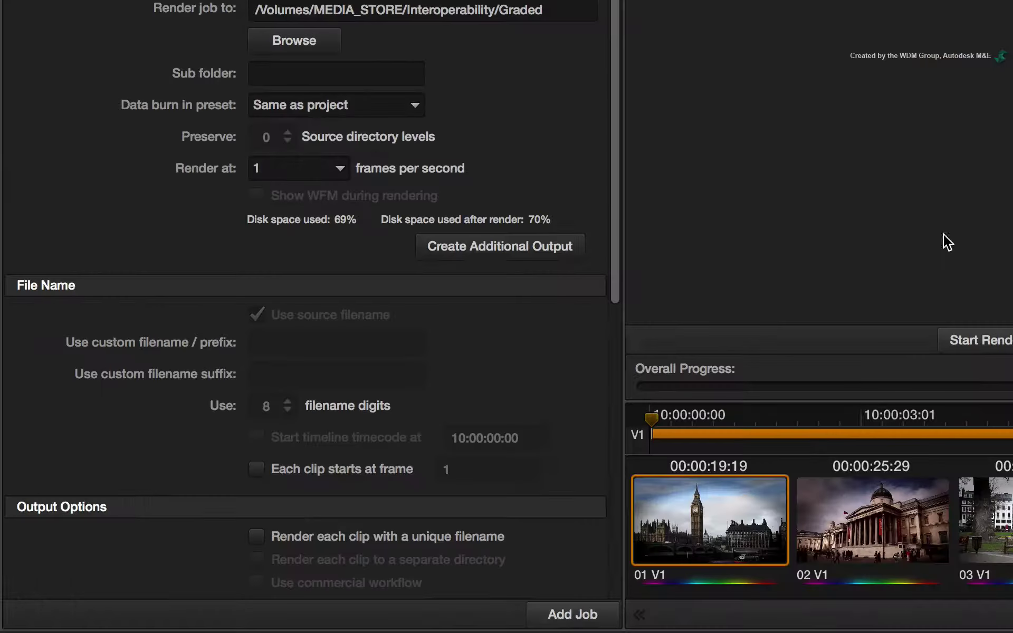
# Queue and render the export job, and expand the Graded folder in Finder
pyautogui.moveTo(613, 72); pyautogui.dragTo(590, 414)
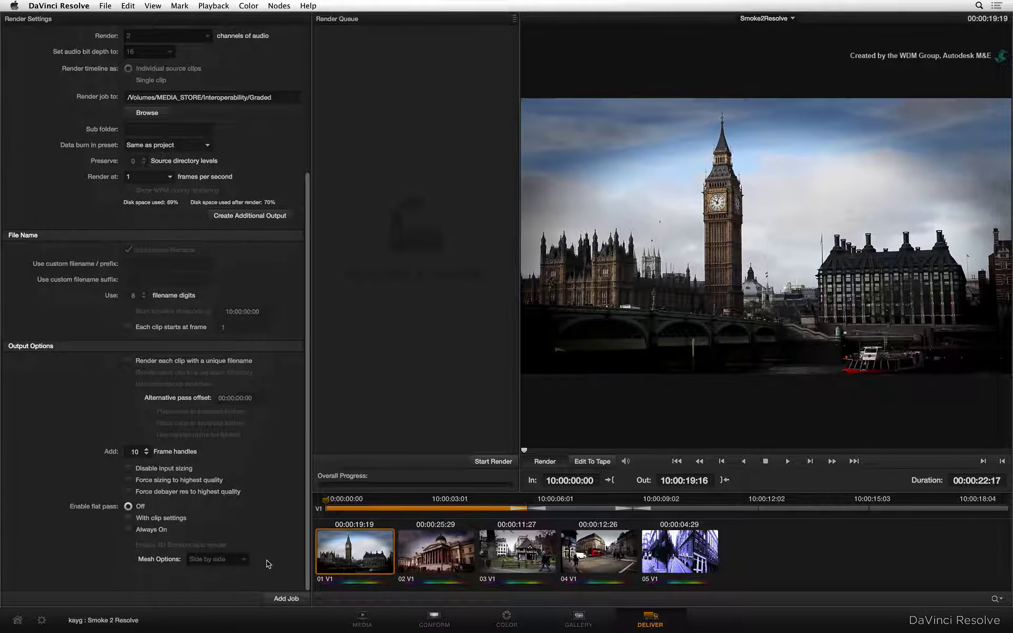
pyautogui.click(280, 601)
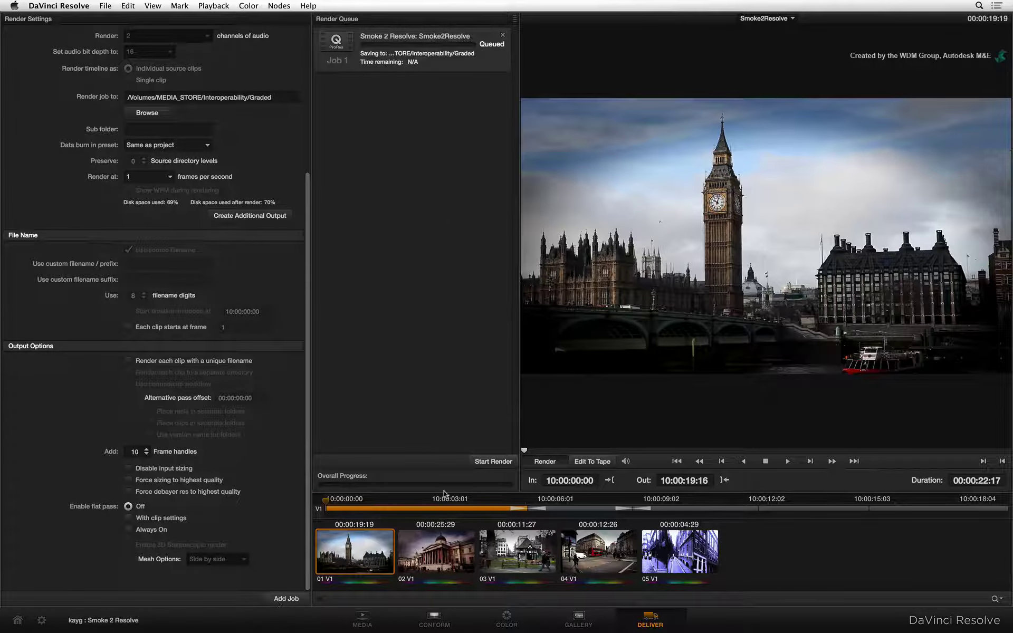
pyautogui.click(494, 463)
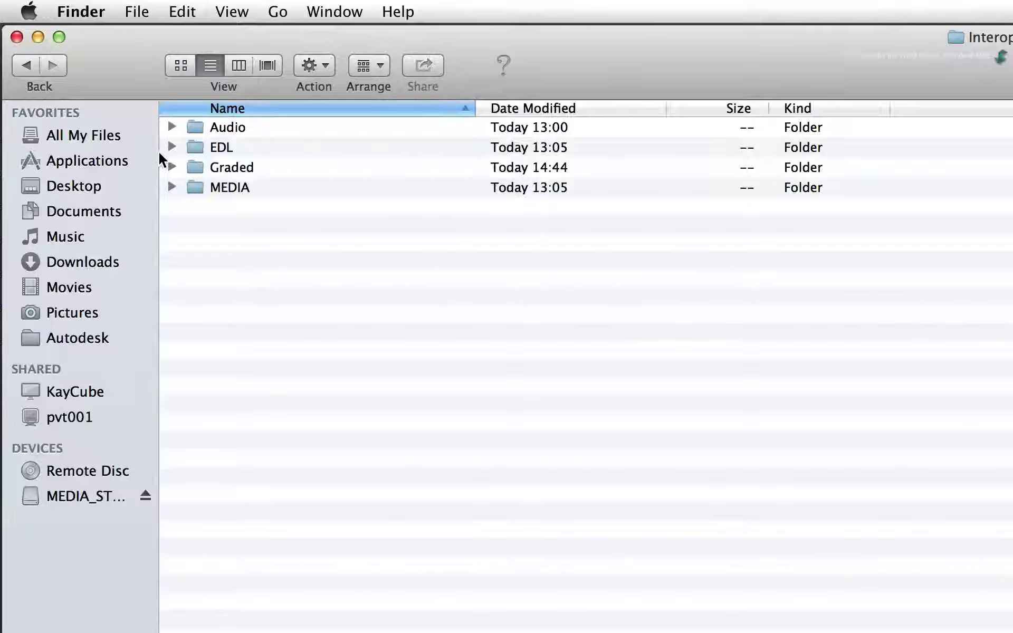
pyautogui.click(171, 166)
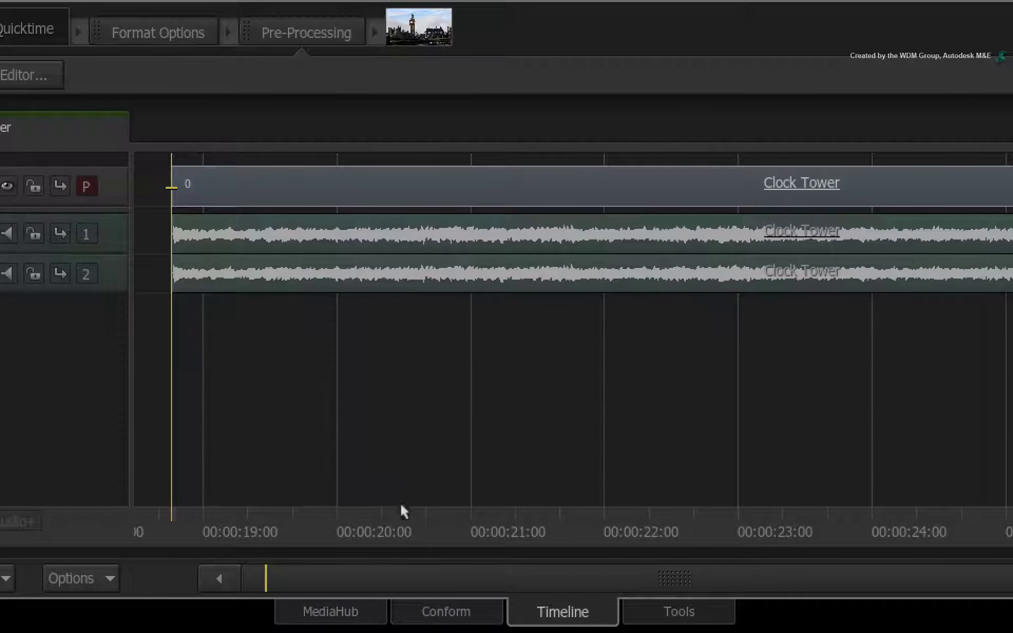
# Switch to Autodesk Smoke and load Smoke2Resolve.20130812144441.xml from MEDIA_STORE/Interoperability/Graded as a new conform
pyautogui.click(476, 609)
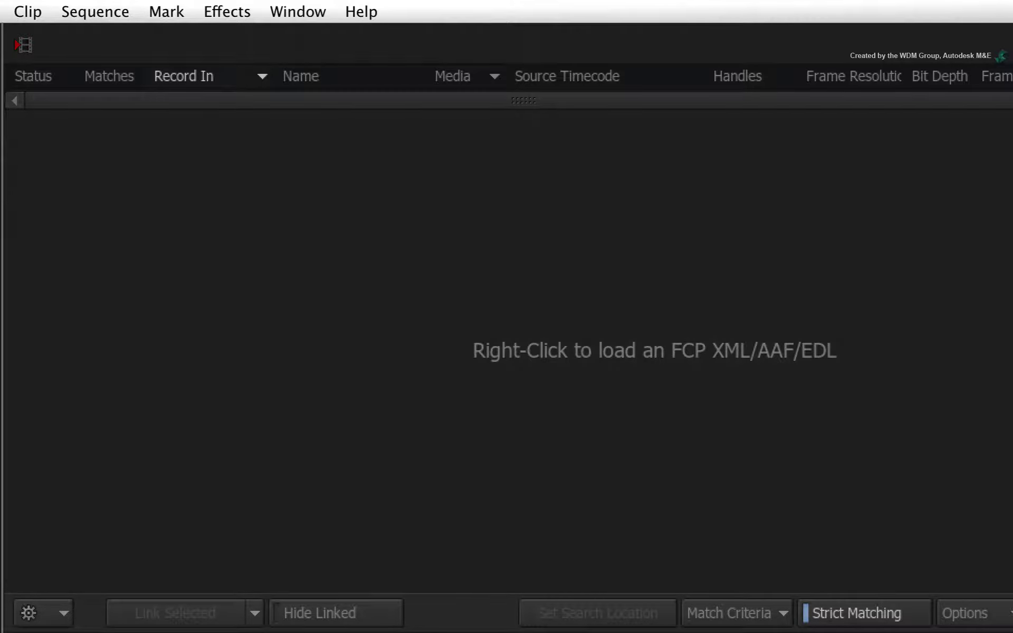
pyautogui.rightClick(421, 414)
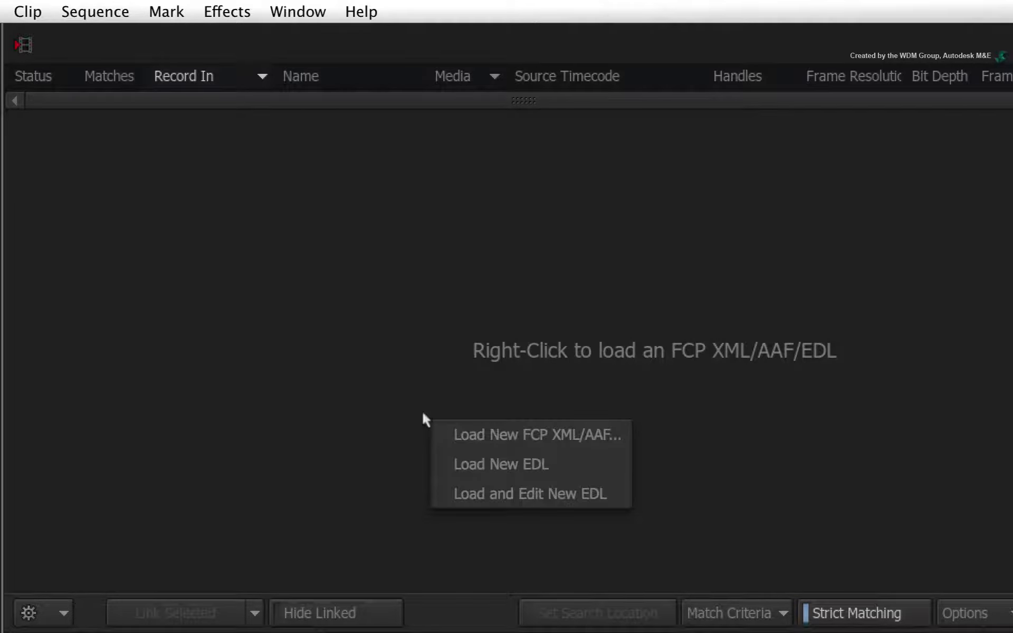
pyautogui.click(471, 432)
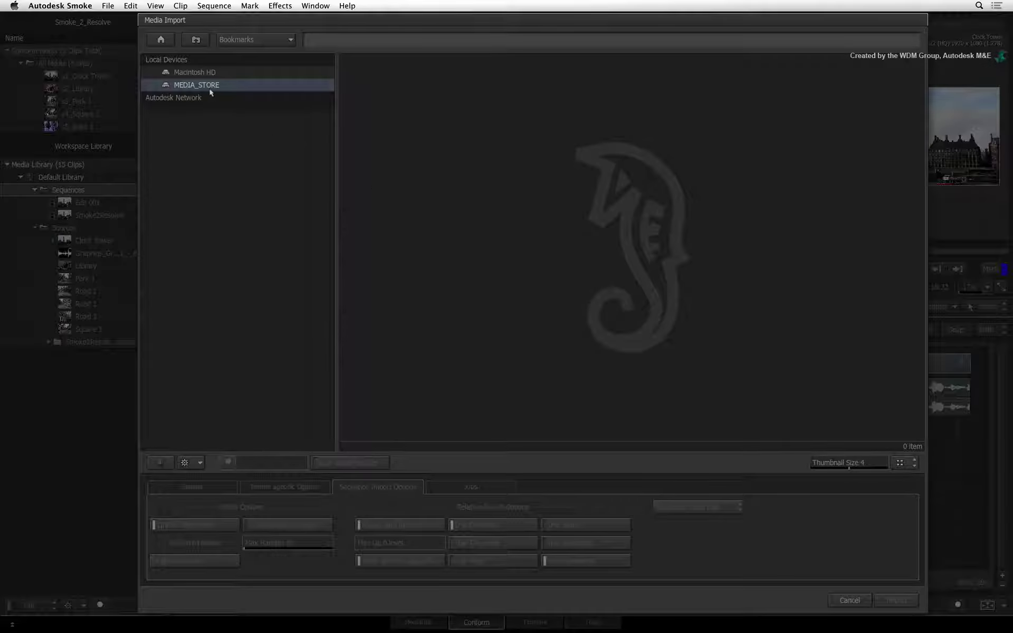
pyautogui.doubleClick(212, 86)
pyautogui.doubleClick(209, 107)
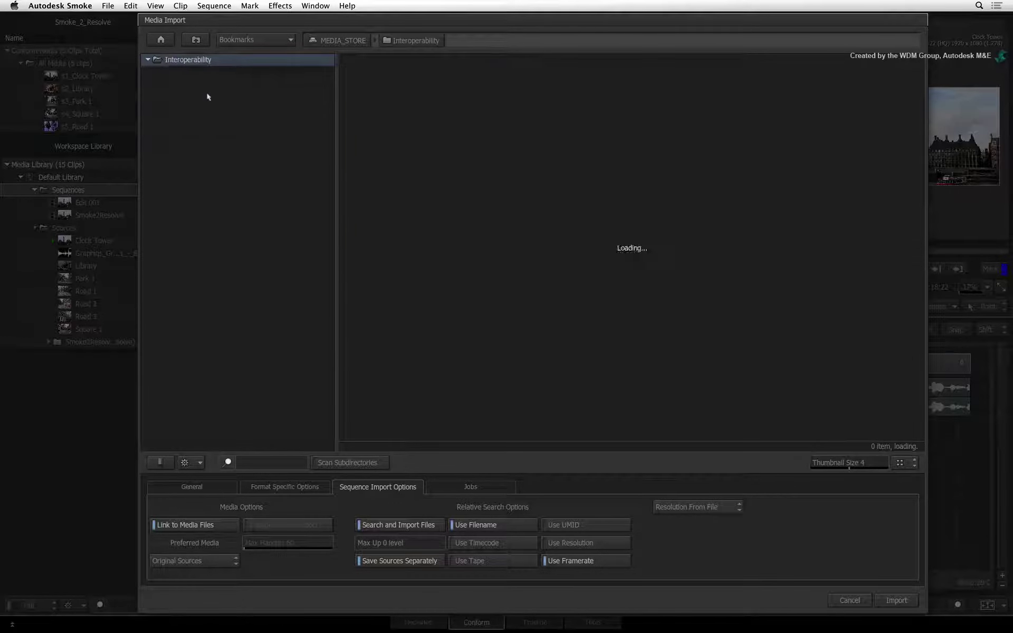
pyautogui.doubleClick(209, 97)
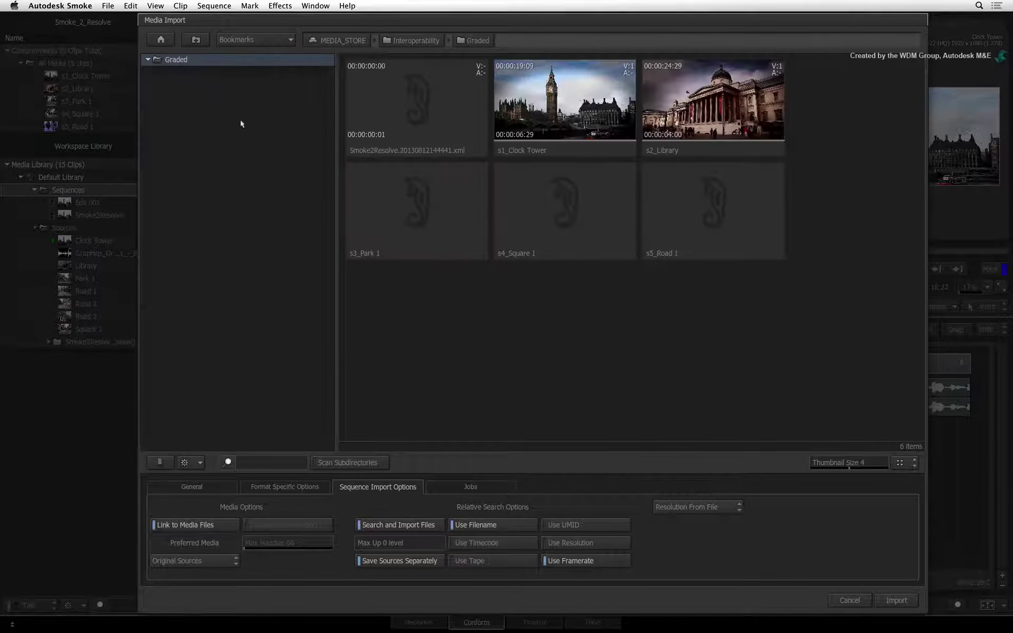
pyautogui.click(421, 125)
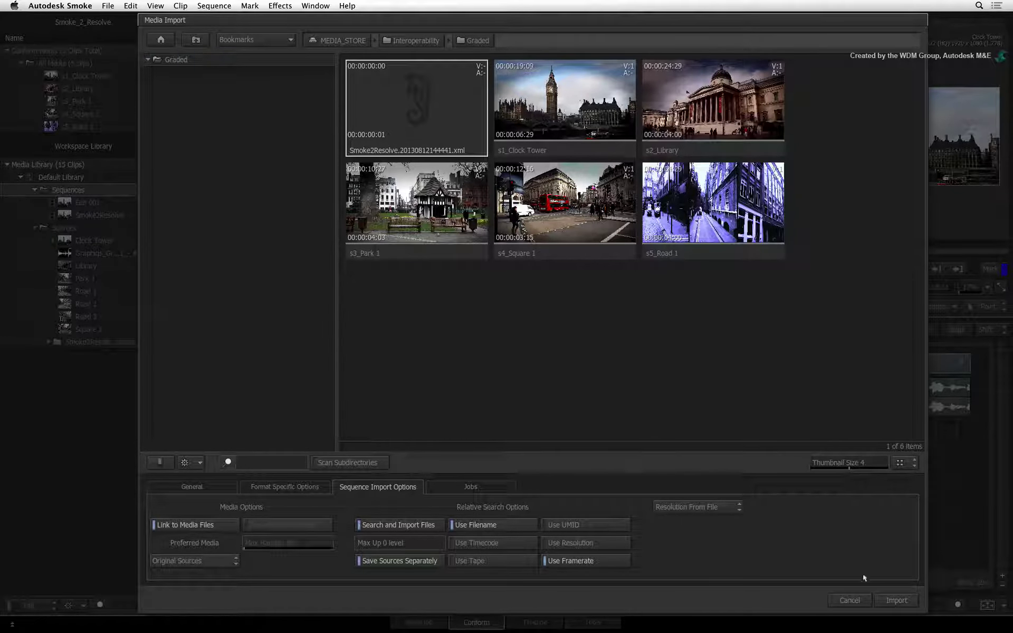
pyautogui.click(887, 598)
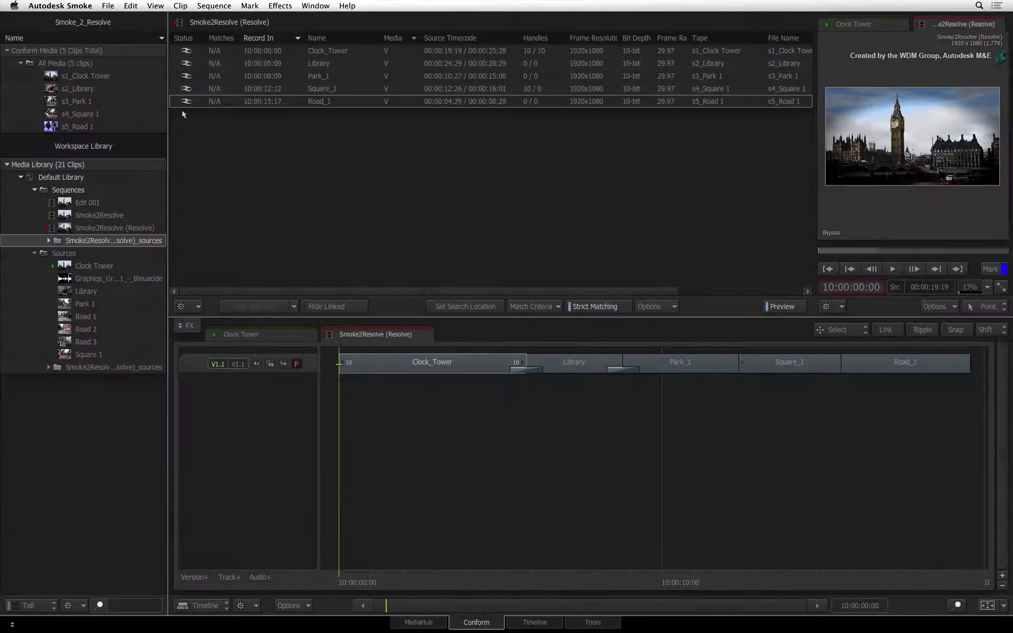
# In the Timeline view, rename the imported Smoke2Resolve (Resolve) sequence to resolve2smoke
pyautogui.click(547, 619)
pyautogui.moveTo(355, 570); pyautogui.dragTo(285, 489)
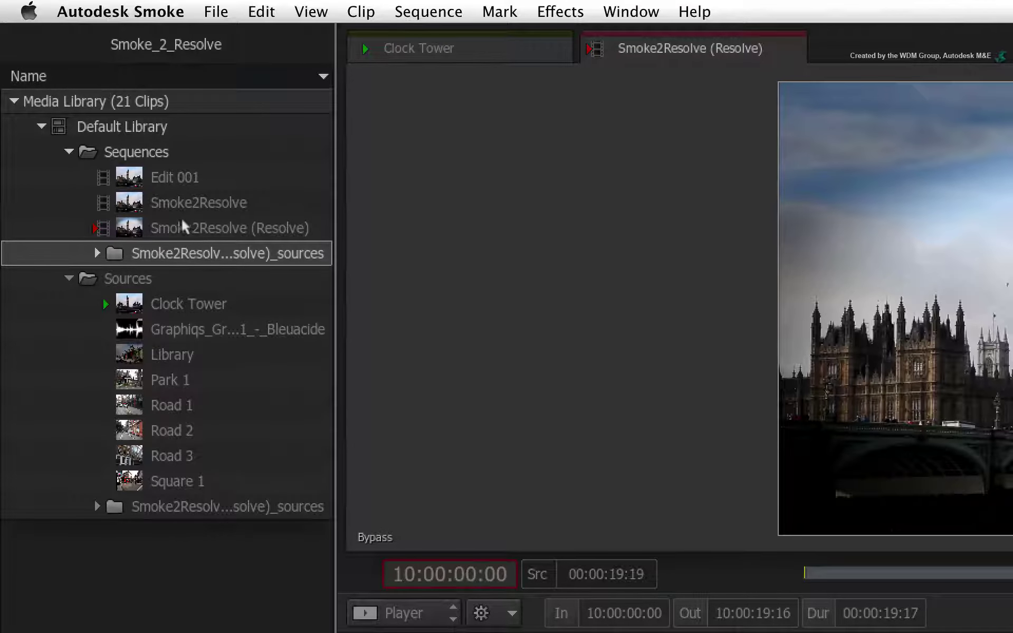
pyautogui.click(100, 112)
pyautogui.click(200, 226)
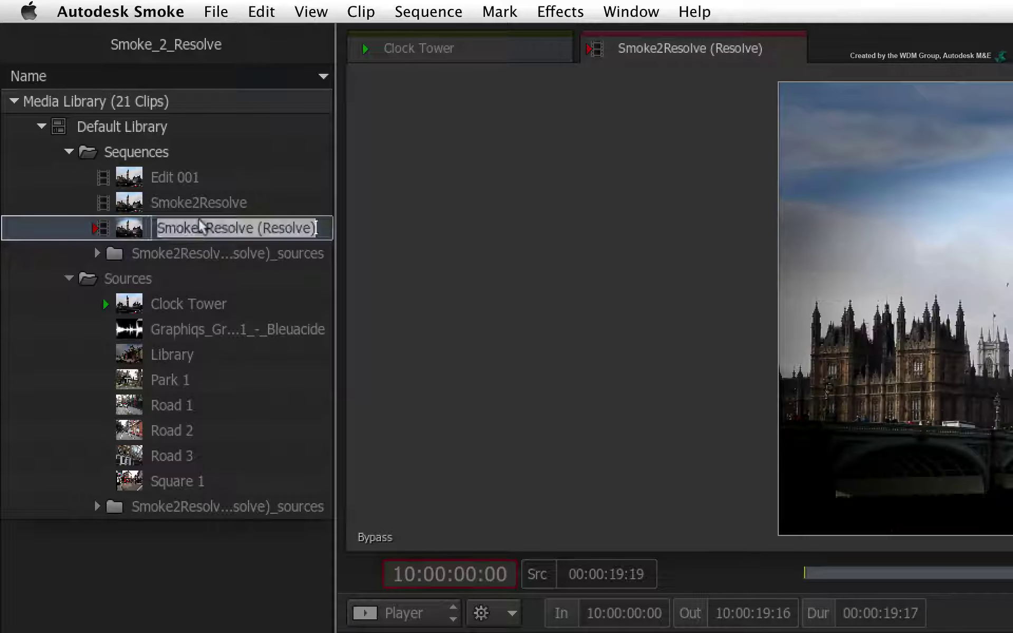
pyautogui.write('resolve')
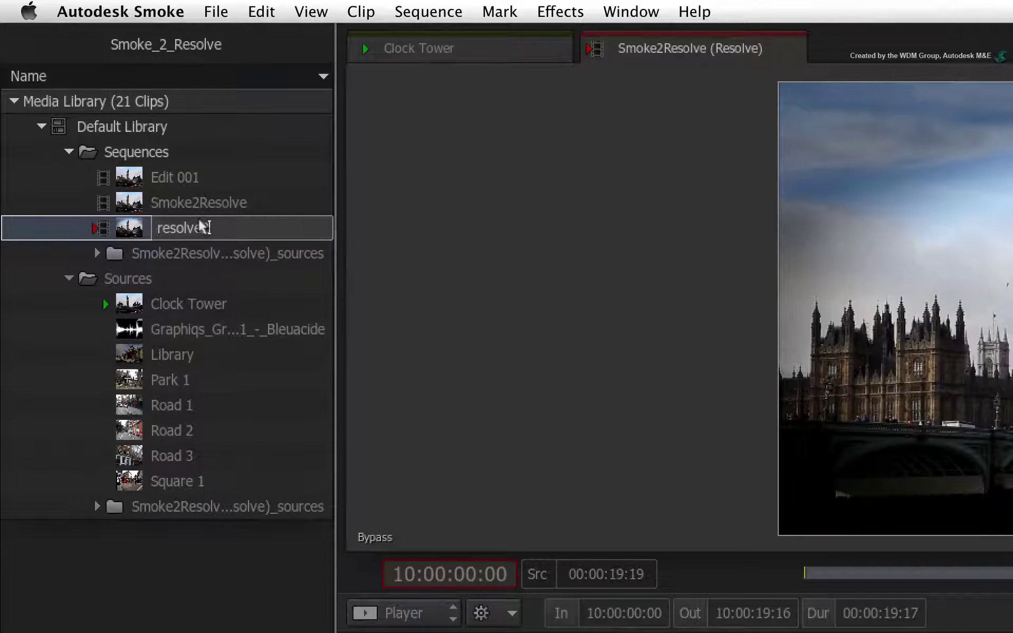
pyautogui.write('2smoke')
pyautogui.press('Return')
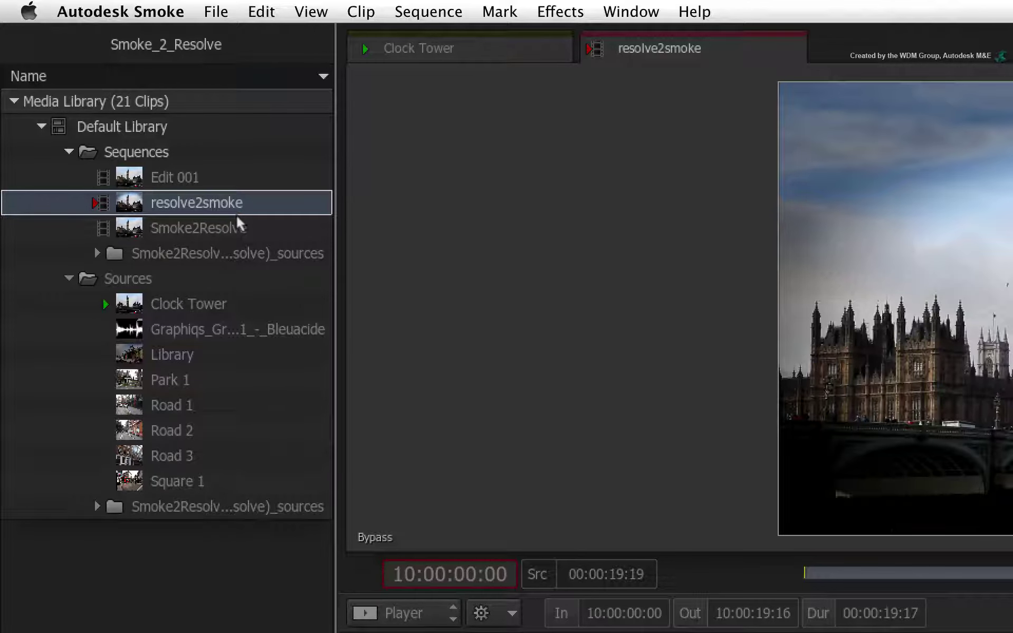
# Open the original Edit 001 sequence from the Media Library in the timeline
pyautogui.click(189, 175)
pyautogui.rightClick(189, 176)
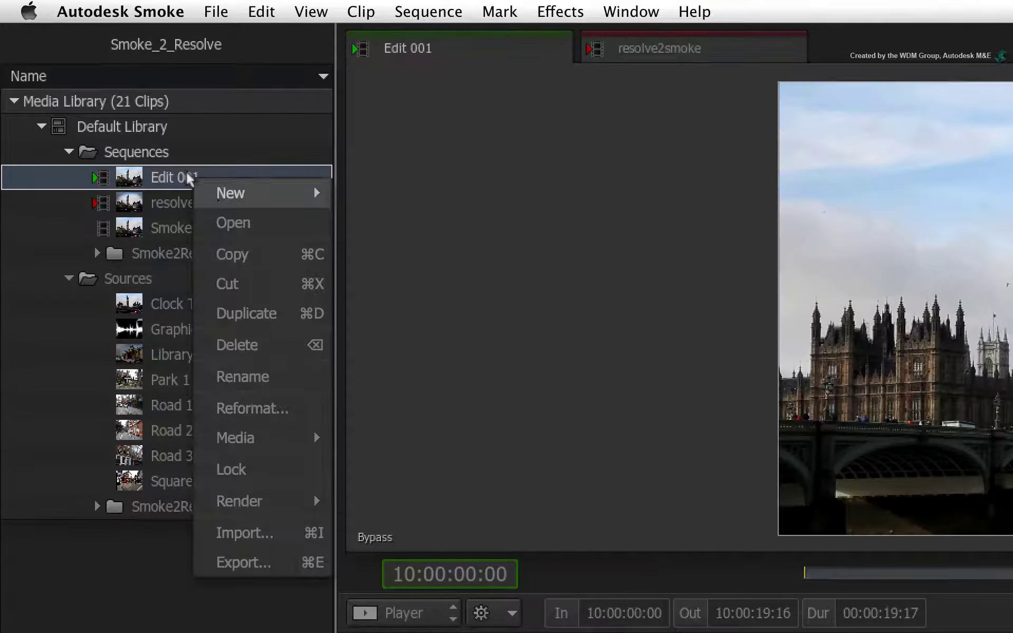
pyautogui.click(227, 211)
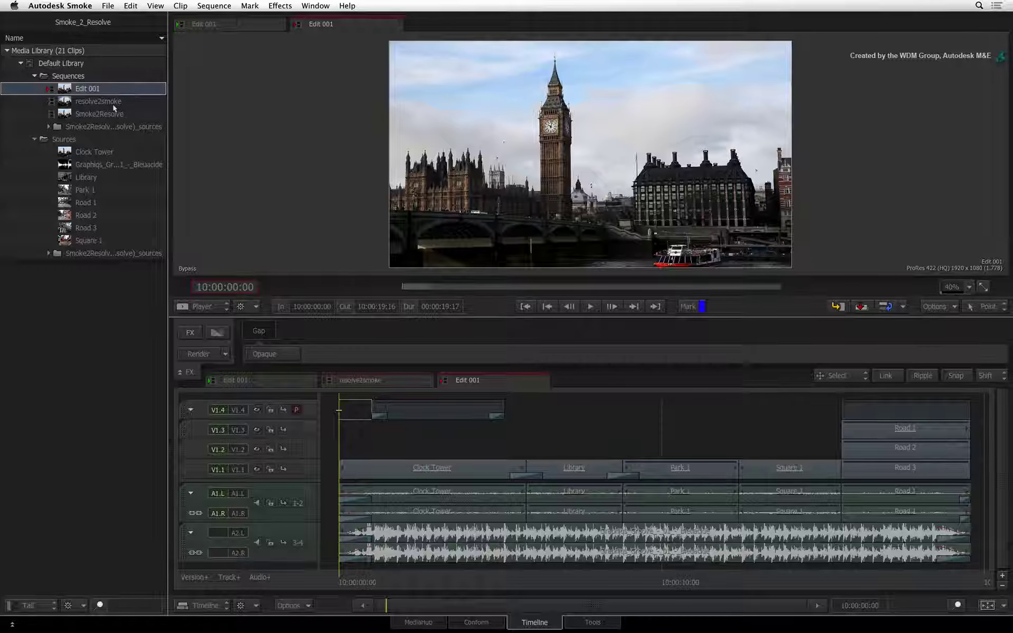
pyautogui.moveTo(351, 580)
pyautogui.mouseDown()
pyautogui.moveTo(456, 575)
pyautogui.moveTo(766, 593)
pyautogui.moveTo(337, 582)
pyautogui.mouseUp()
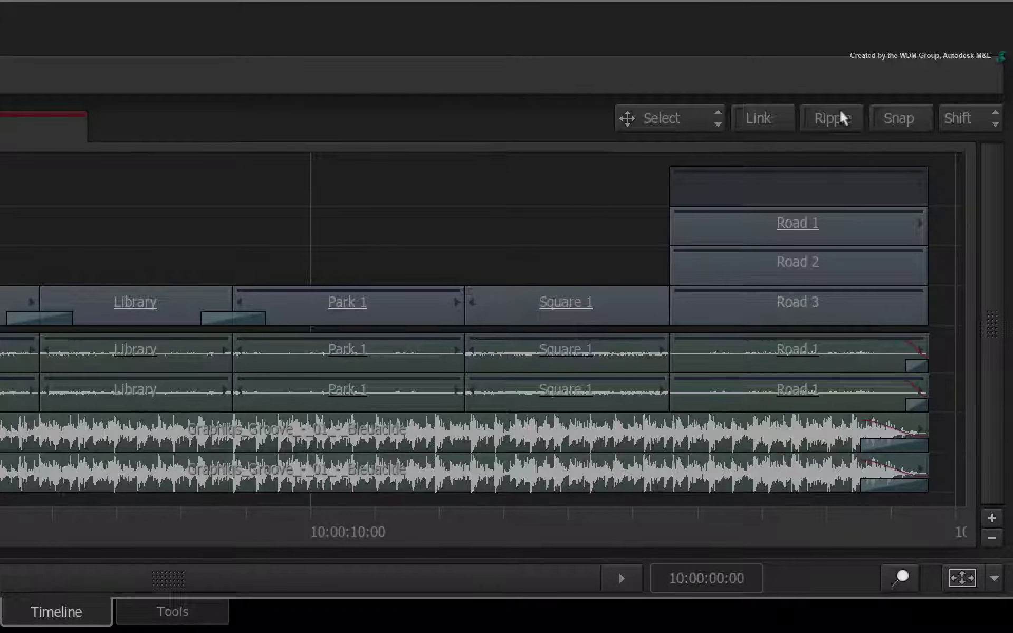
# Turn on snapping and place the resolve2smoke sequence on a new topmost video track of Edit 001 at 10:00:00:00
pyautogui.click(910, 109)
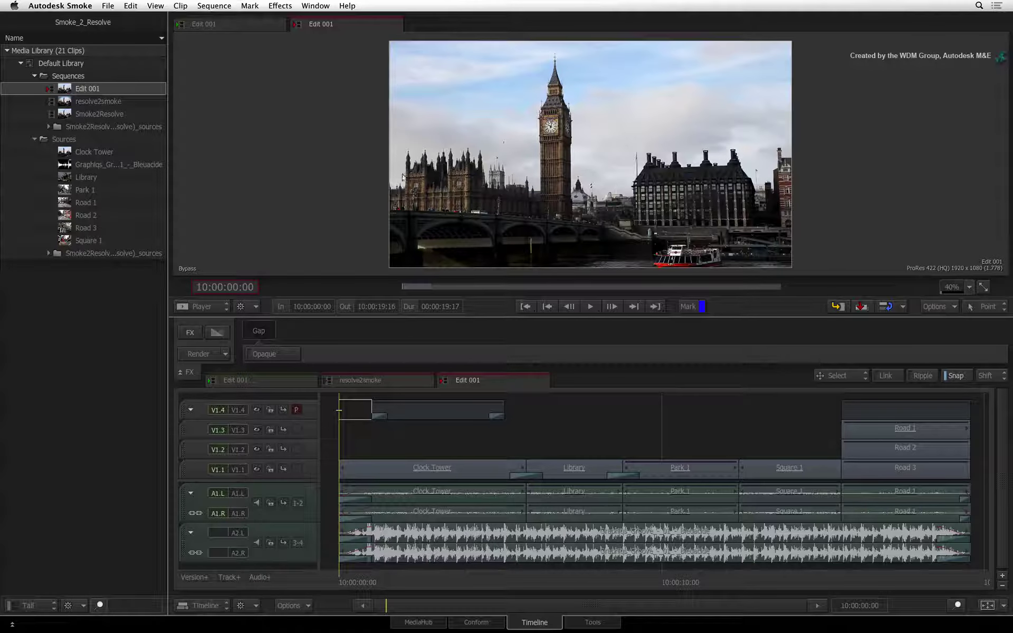
pyautogui.moveTo(87, 101); pyautogui.dragTo(344, 391)
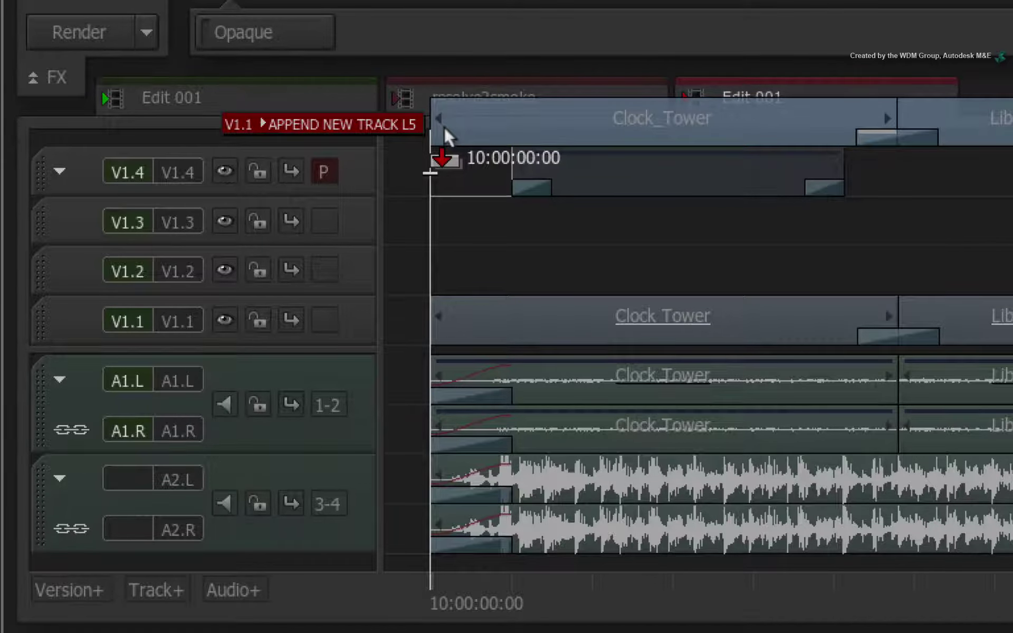
pyautogui.moveTo(444, 125); pyautogui.dragTo(444, 125)
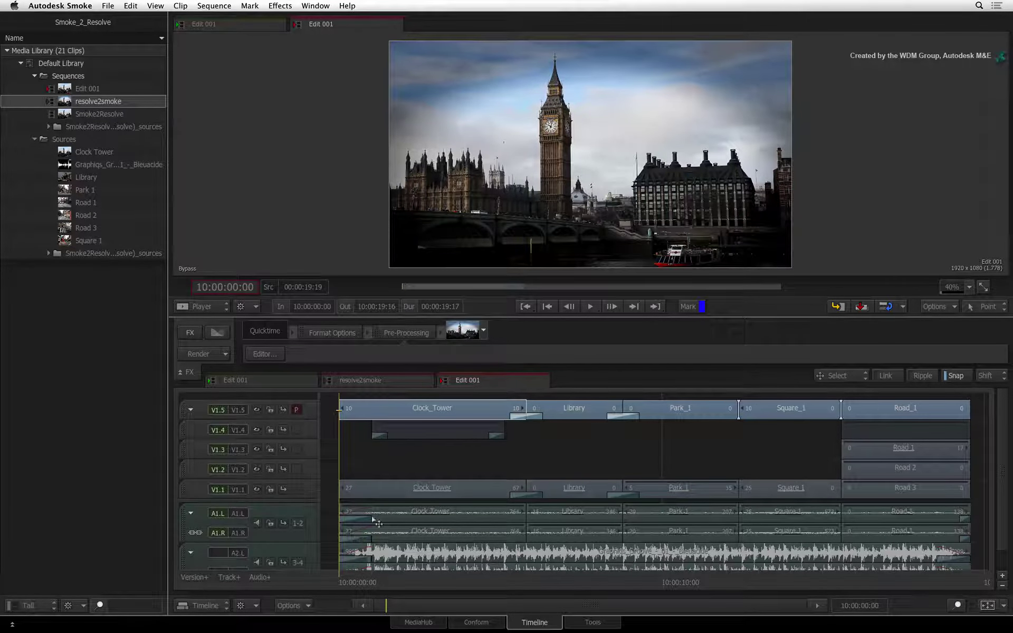
pyautogui.moveTo(343, 581); pyautogui.dragTo(323, 543)
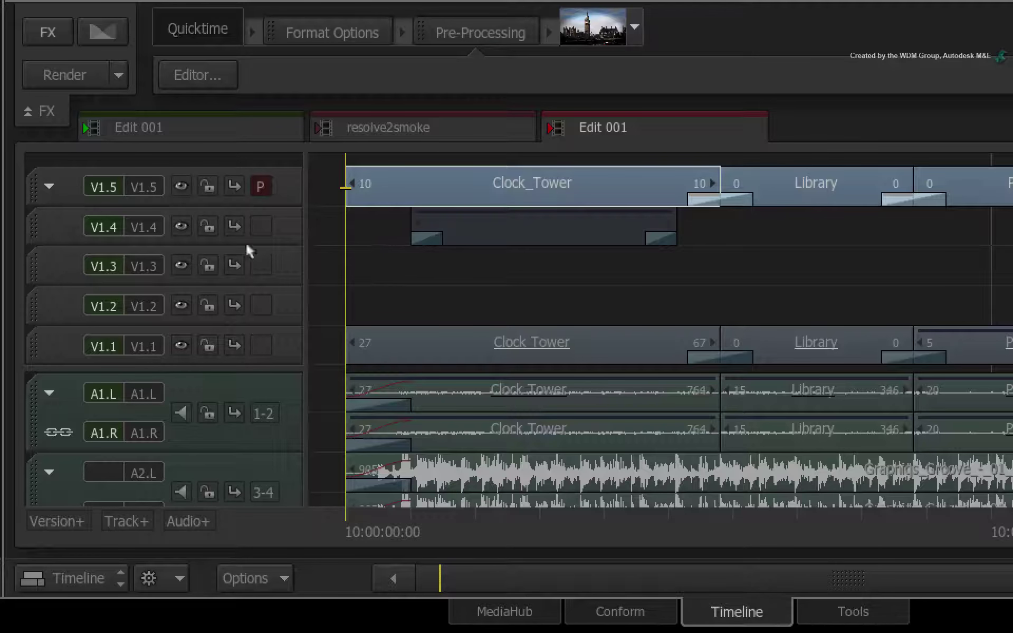
# Move the V1.4 track with the title gap effect above the graded clips' track
pyautogui.click(24, 217)
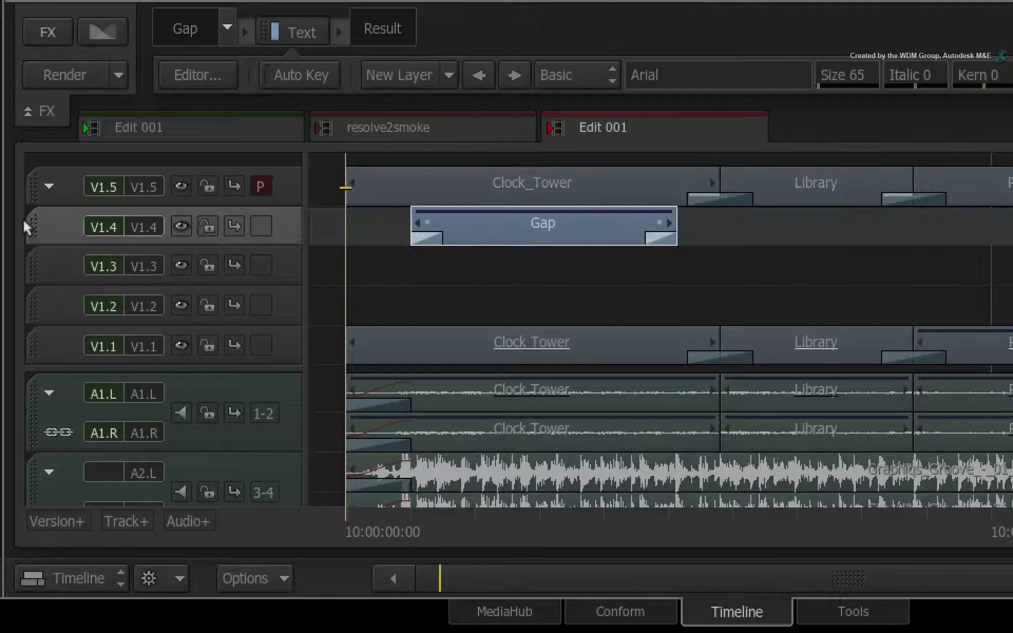
pyautogui.moveTo(24, 217); pyautogui.dragTo(32, 152)
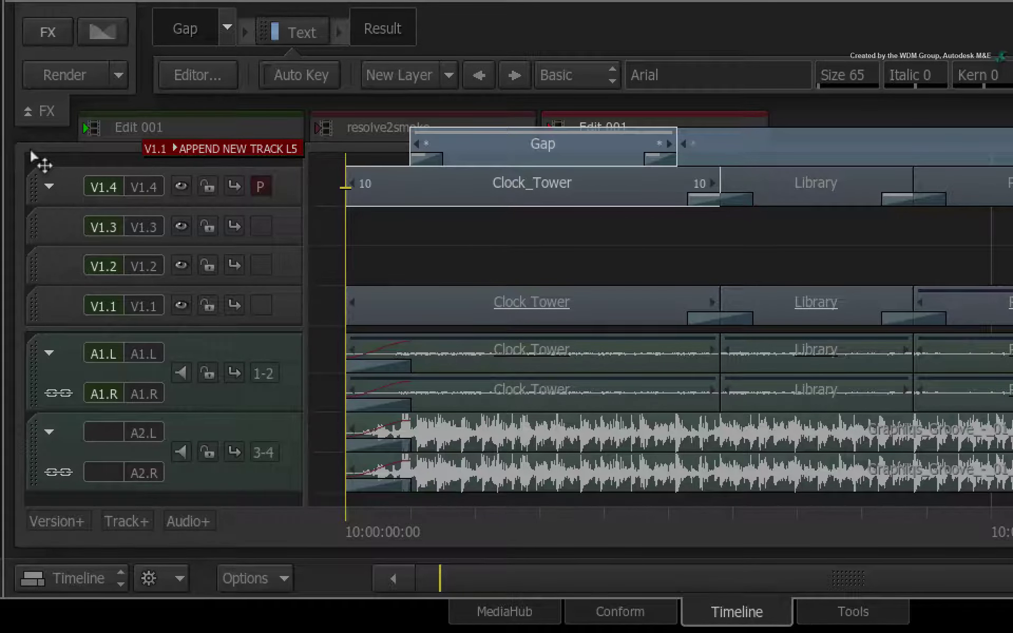
pyautogui.moveTo(30, 152); pyautogui.dragTo(30, 152)
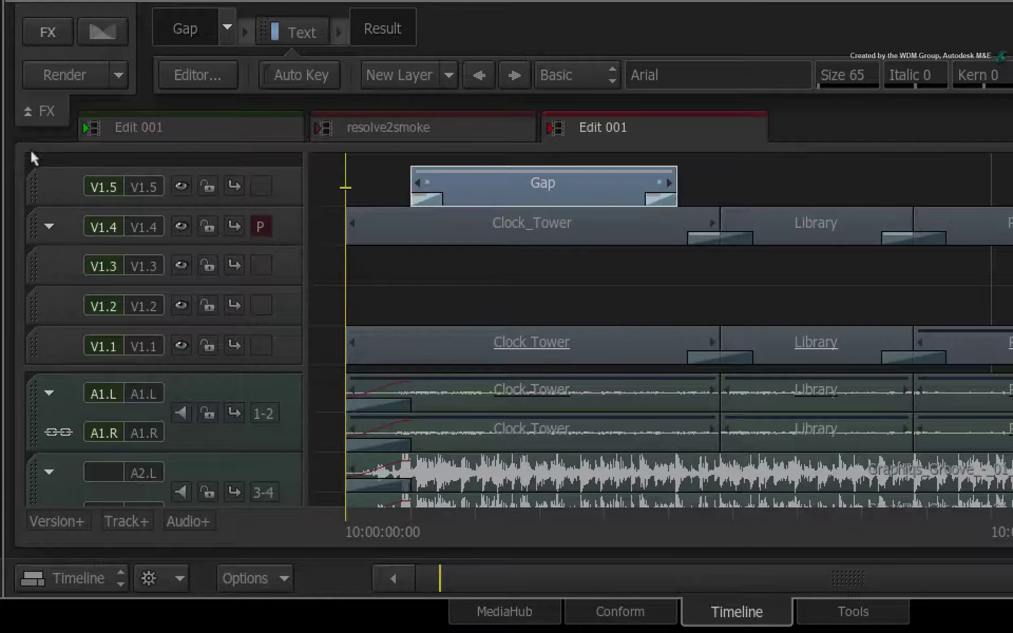
# With V1.5 as the primary track, render its selected segments and play the sequence from 10:00:03:09
pyautogui.moveTo(339, 515); pyautogui.dragTo(606, 528)
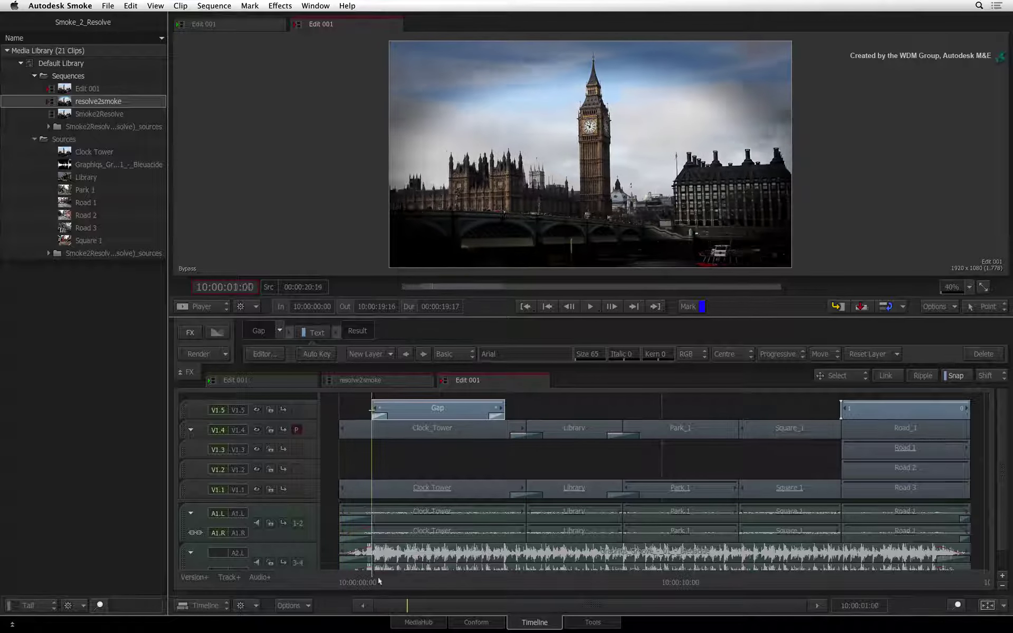
pyautogui.moveTo(470, 582); pyautogui.dragTo(449, 491)
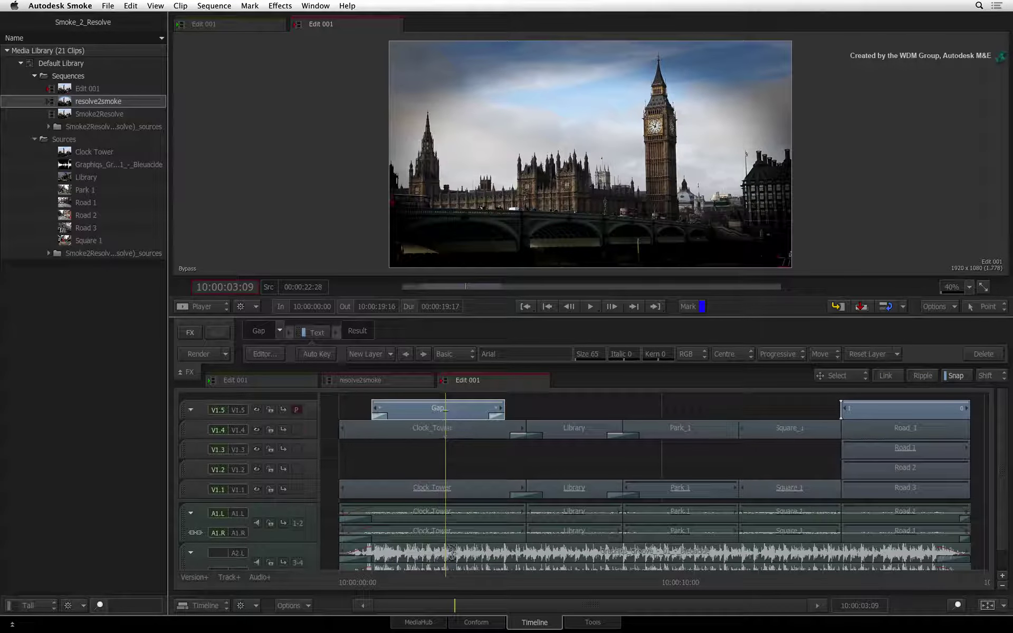
pyautogui.click(199, 354)
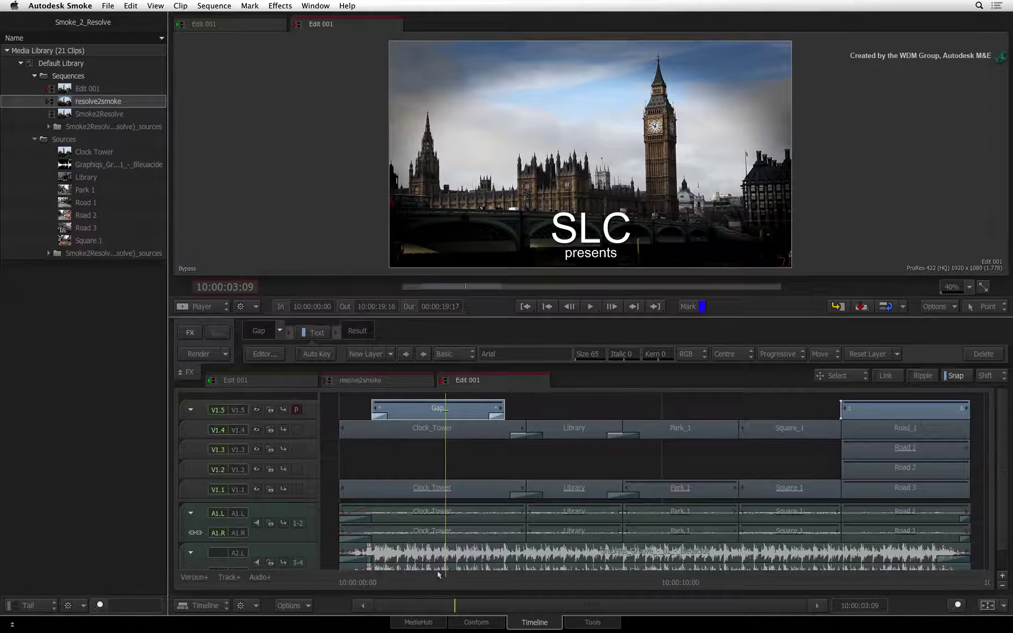
pyautogui.press('space')
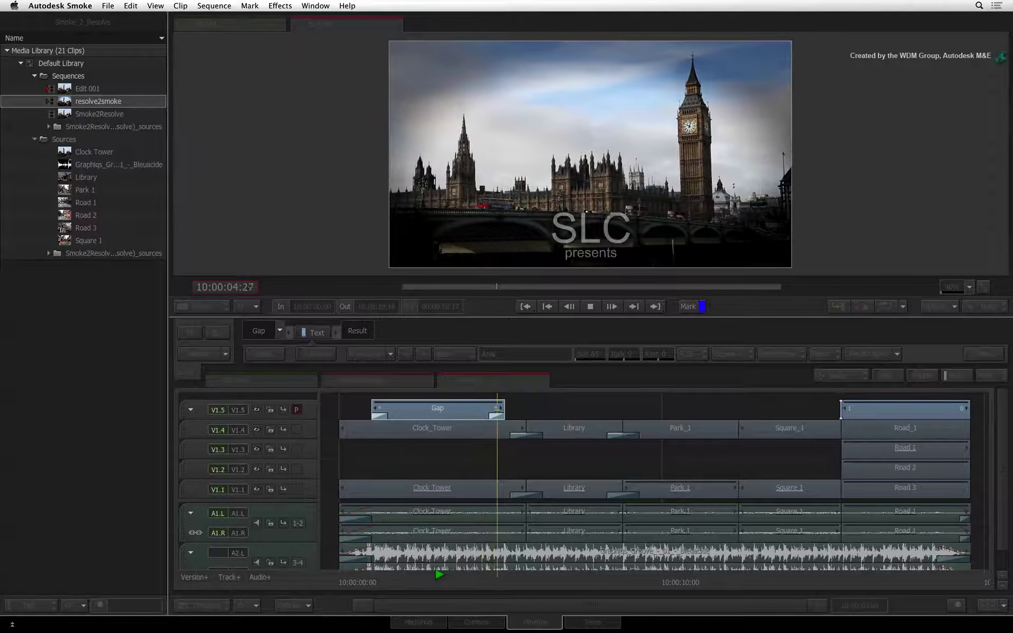